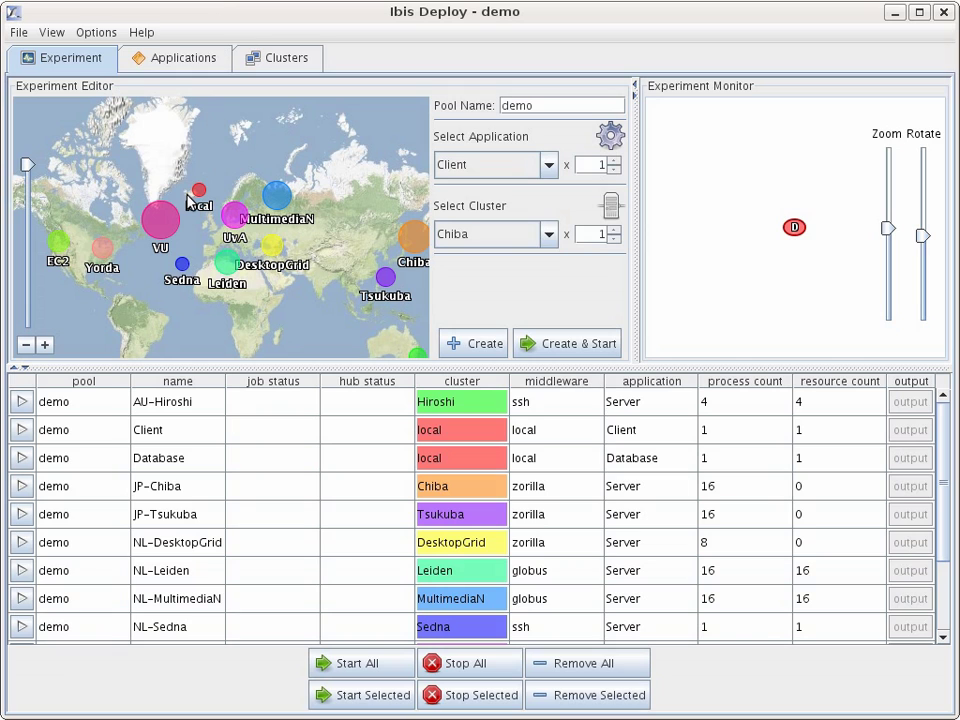
- Start the Database and Client job rows so the recognition client comes up
{"action": "left_click", "coordinate": [22, 458]}
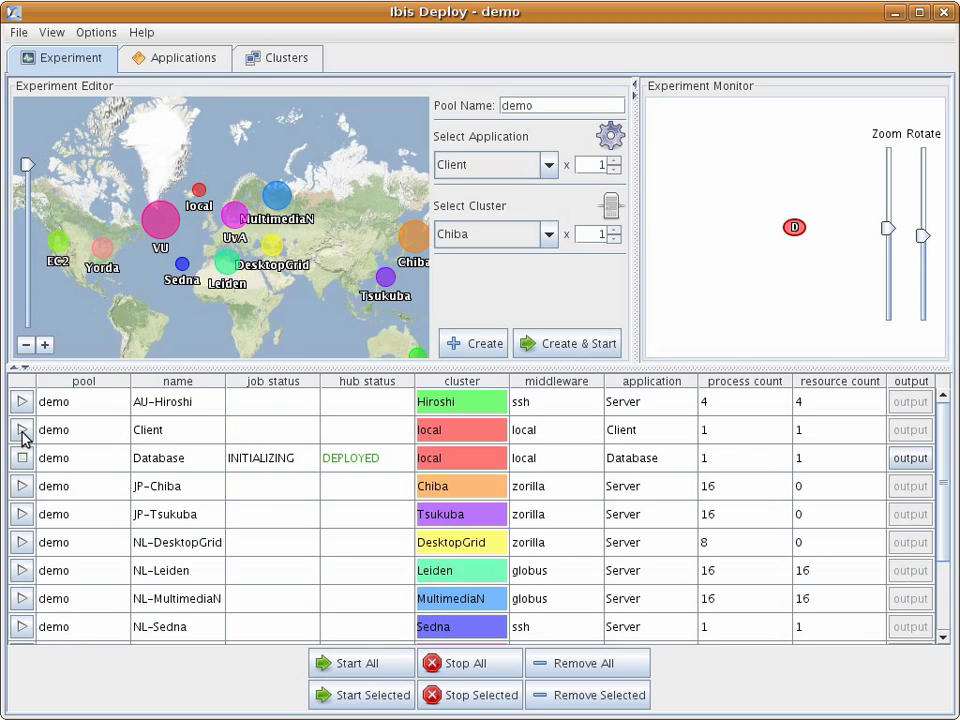
{"action": "left_click", "coordinate": [22, 430]}
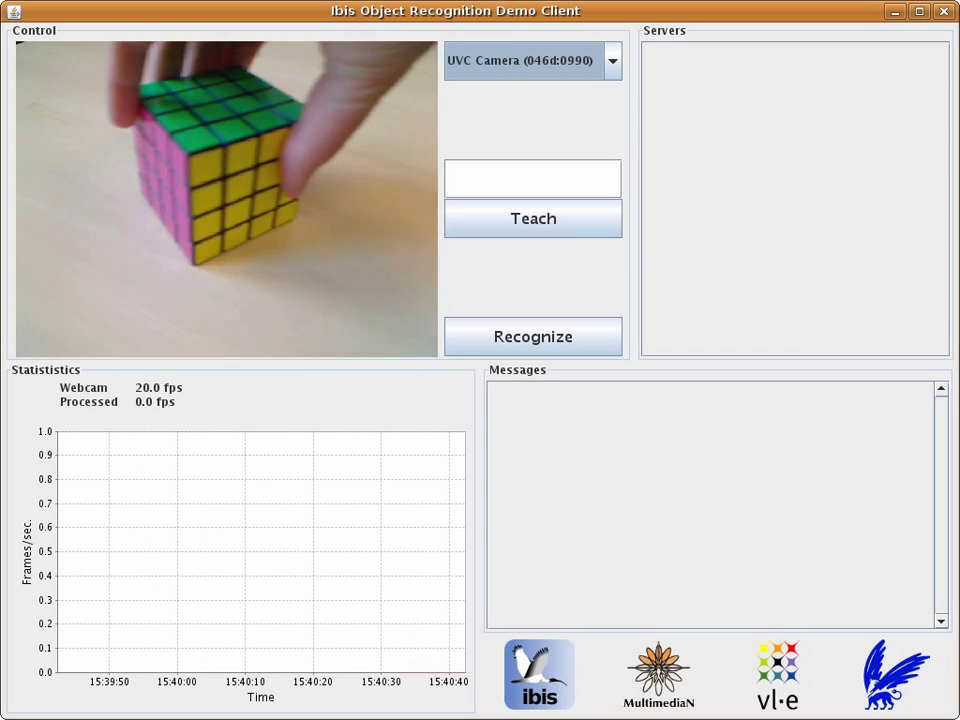
- Request recognition of the cube and dismiss the 'I do not recognize this object' warning
{"action": "left_click", "coordinate": [542, 338]}
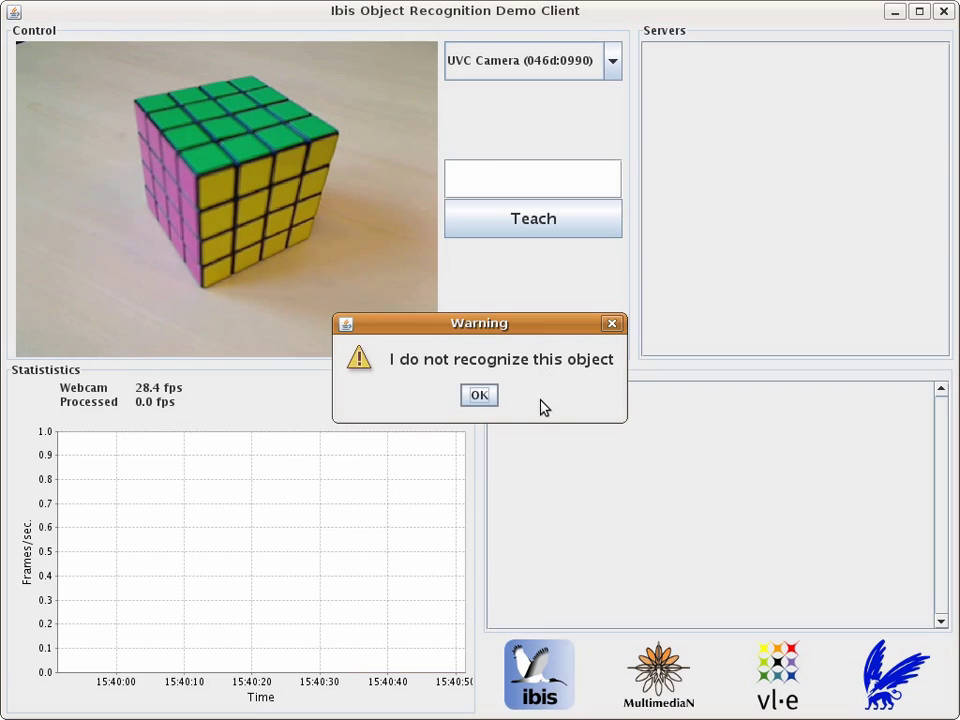
{"action": "left_click", "coordinate": [482, 396]}
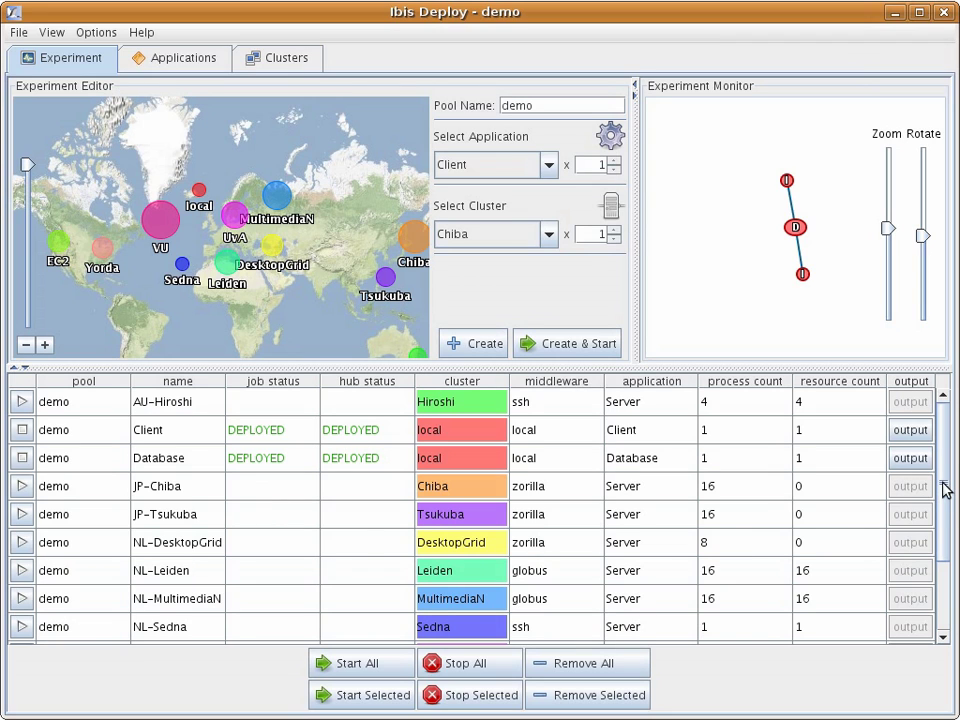
{"action": "left_click_drag", "start_coordinate": [944, 488], "coordinate": [940, 577]}
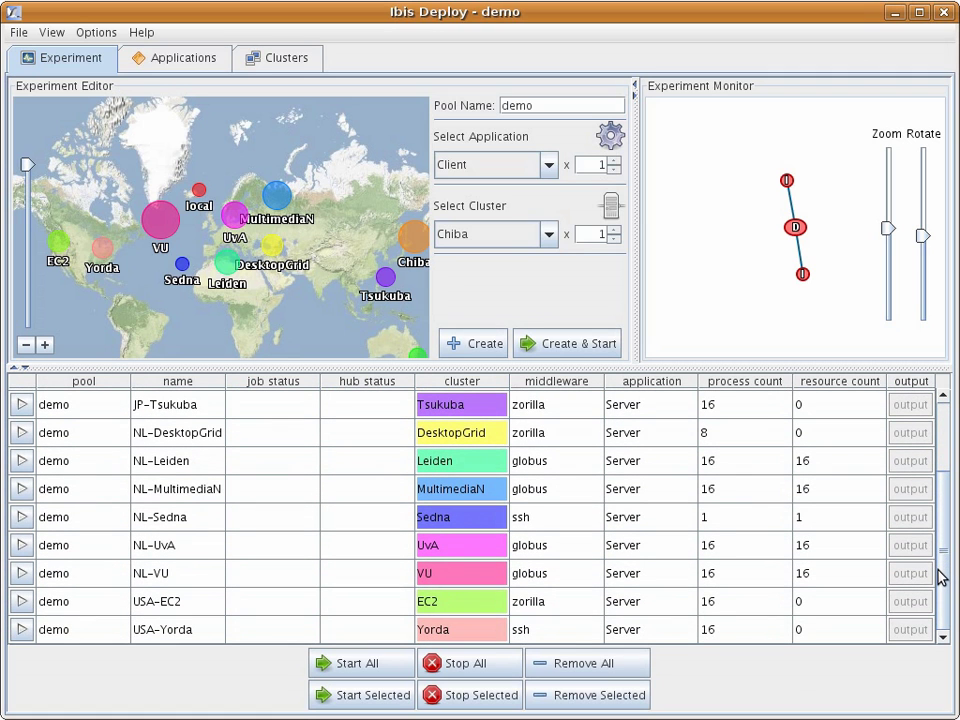
- Start the NL-VU server job and zoom the monitor graph out to show its 16 nodes
{"action": "left_click", "coordinate": [22, 573]}
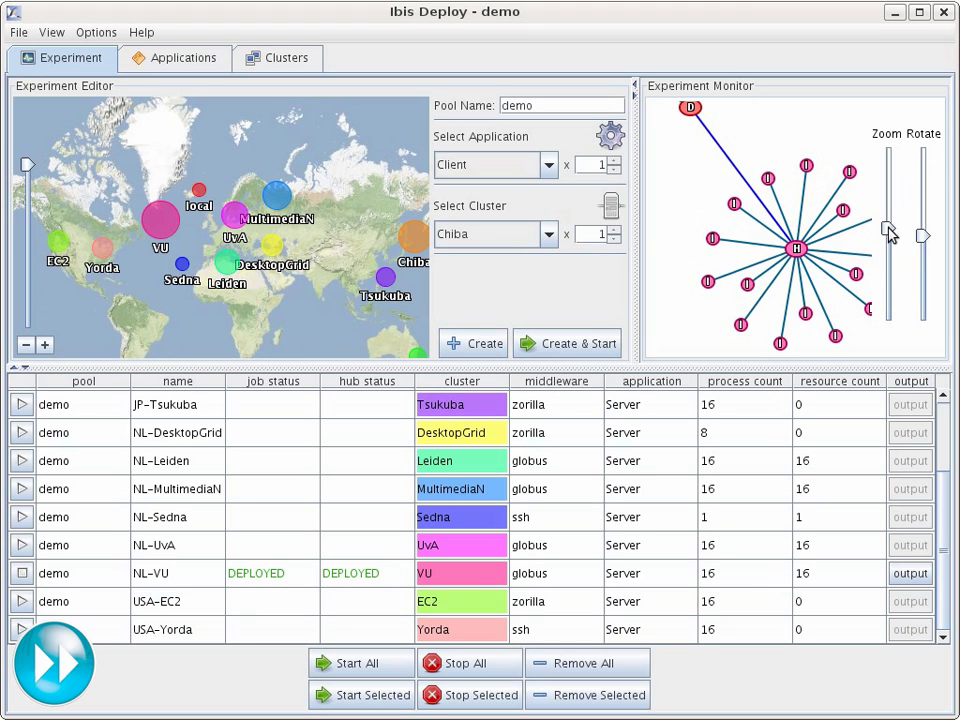
{"action": "left_click_drag", "start_coordinate": [888, 230], "coordinate": [890, 289]}
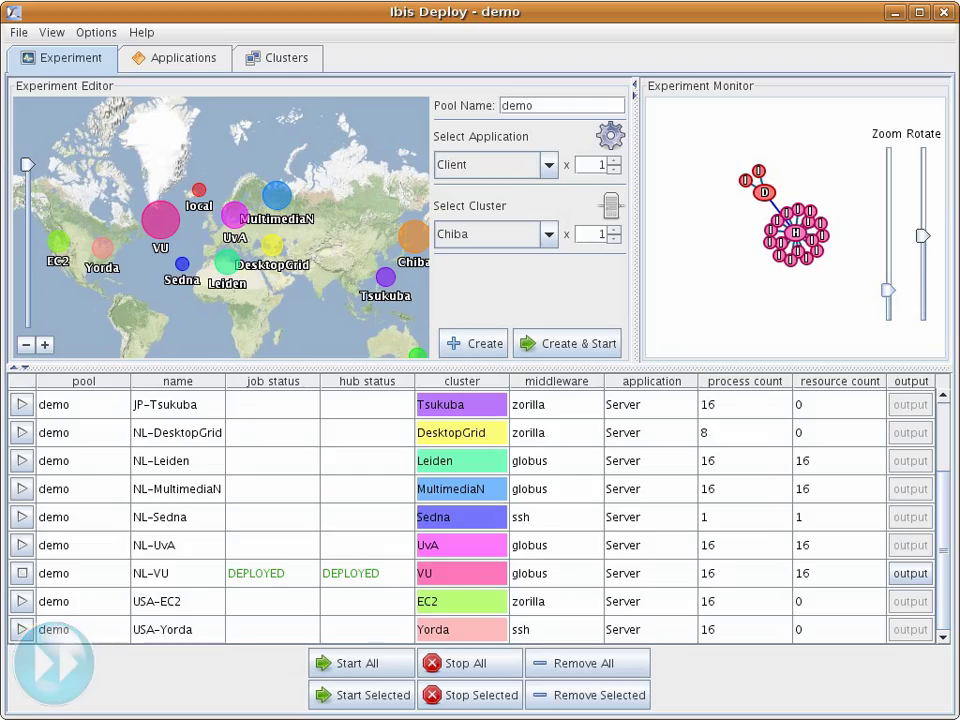
- Switch workspace to the recognition client, now listing the VU server
{"action": "key", "text": "ctrl+alt+Left"}
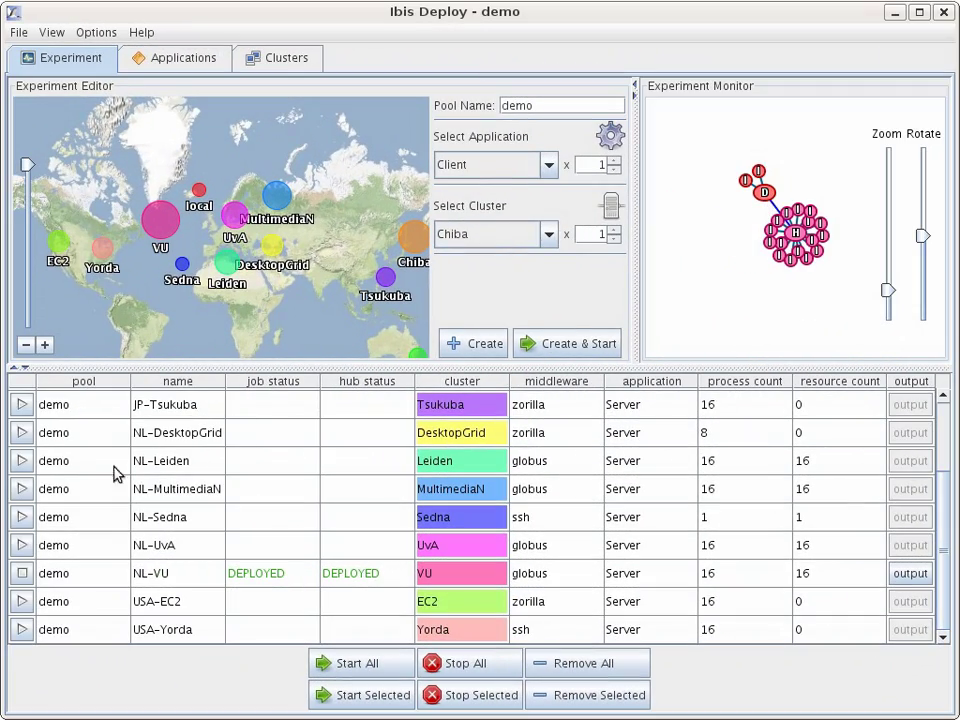
- Start the NL-Leiden, NL-MultimediaN and NL-UvA server jobs
{"action": "left_click", "coordinate": [22, 461]}
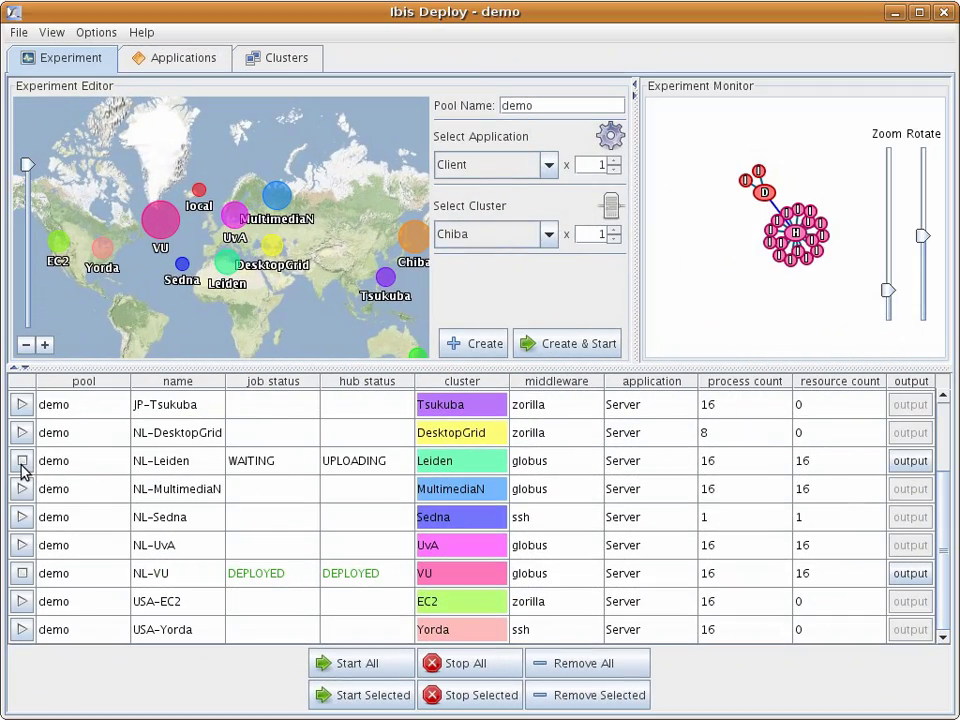
{"action": "left_click", "coordinate": [22, 489]}
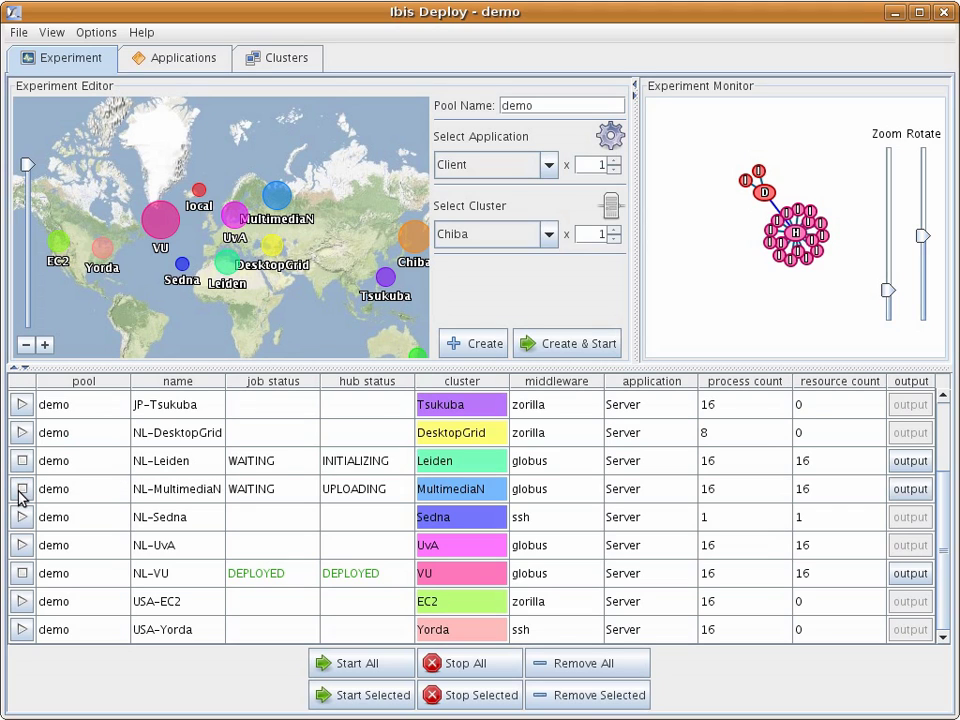
{"action": "left_click", "coordinate": [23, 546]}
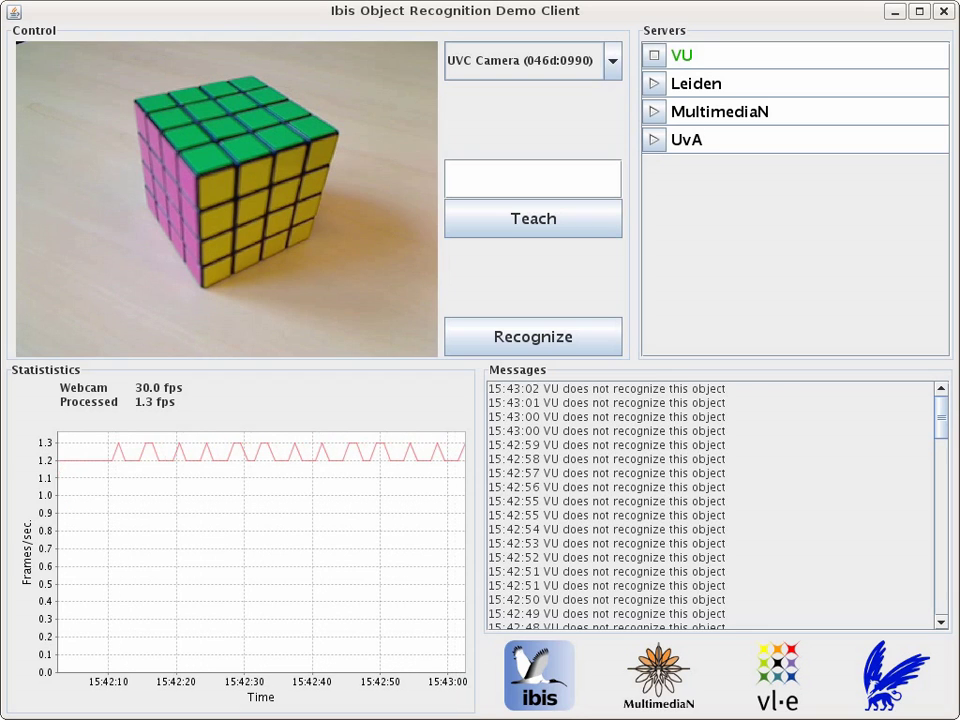
- Enable the Leiden, MultimediaN and UvA servers in the client's Servers list
{"action": "left_click", "coordinate": [656, 86]}
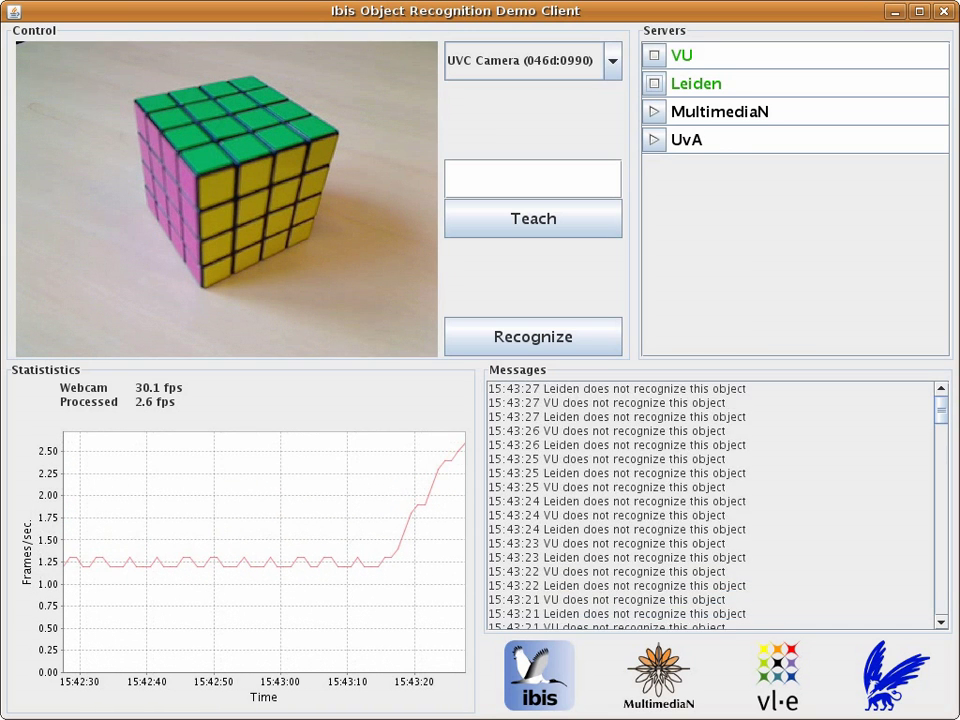
{"action": "left_click", "coordinate": [654, 111]}
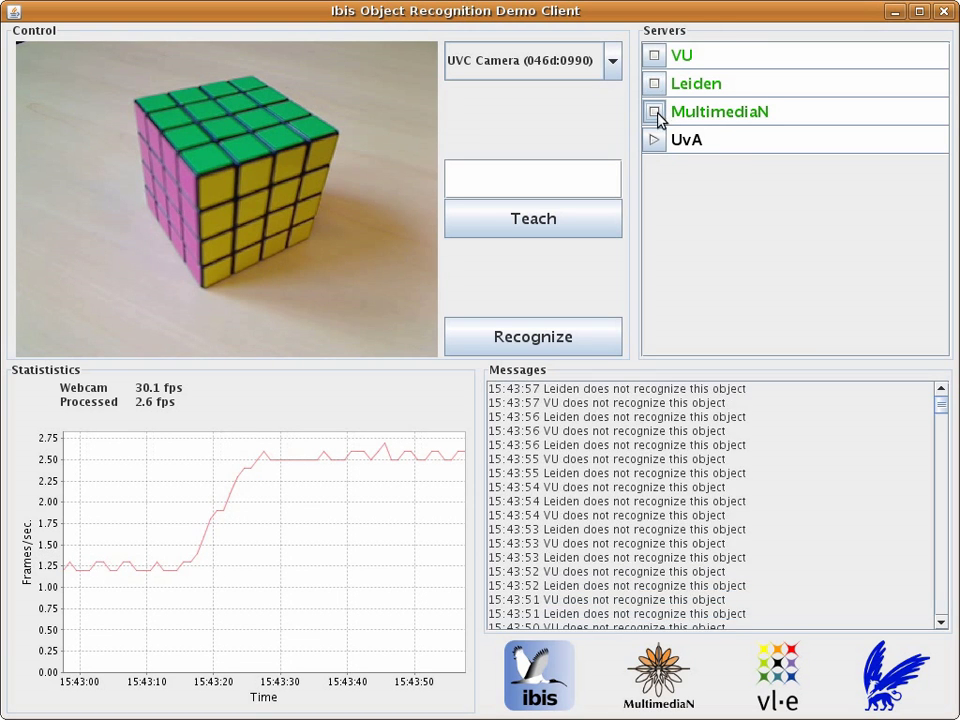
{"action": "left_click", "coordinate": [654, 140]}
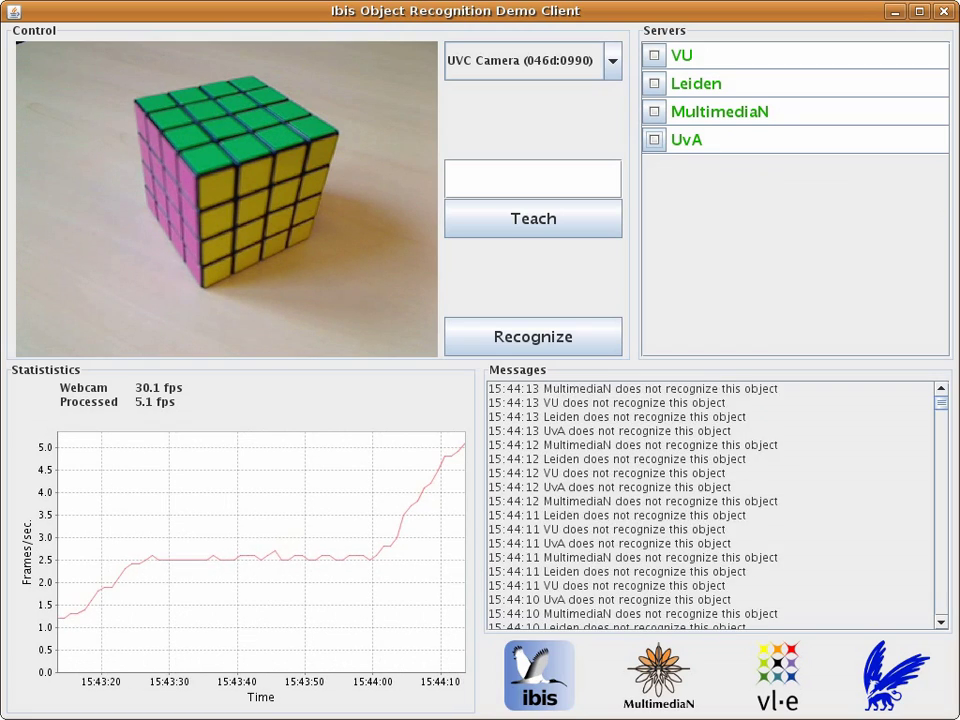
- Request recognition of the cube from all four servers and dismiss the not-recognized warning
{"action": "left_click", "coordinate": [553, 336]}
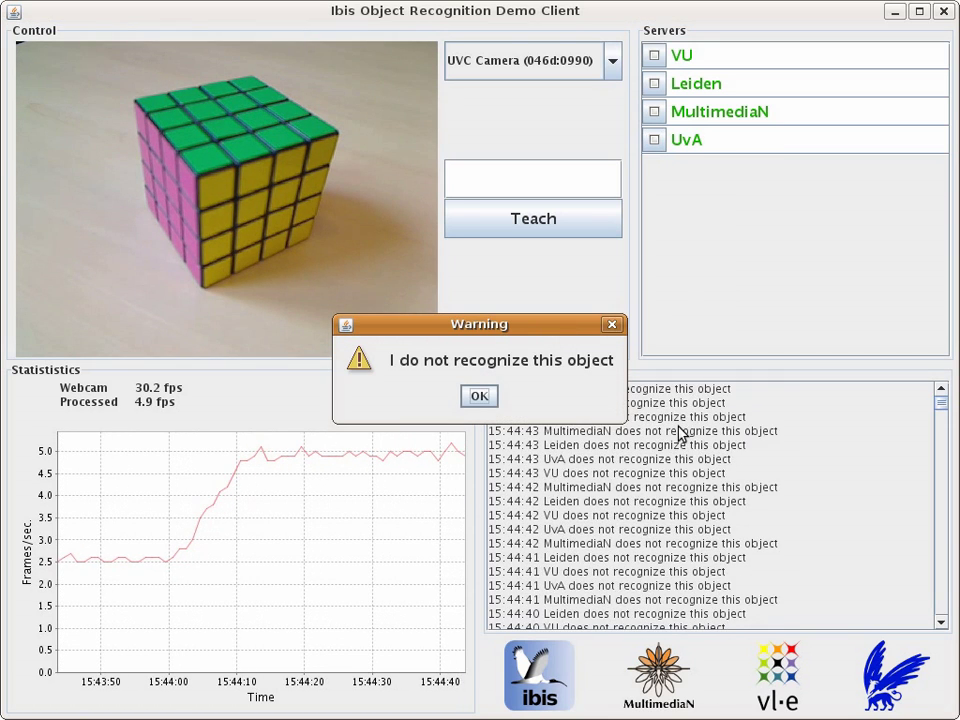
{"action": "left_click", "coordinate": [482, 399]}
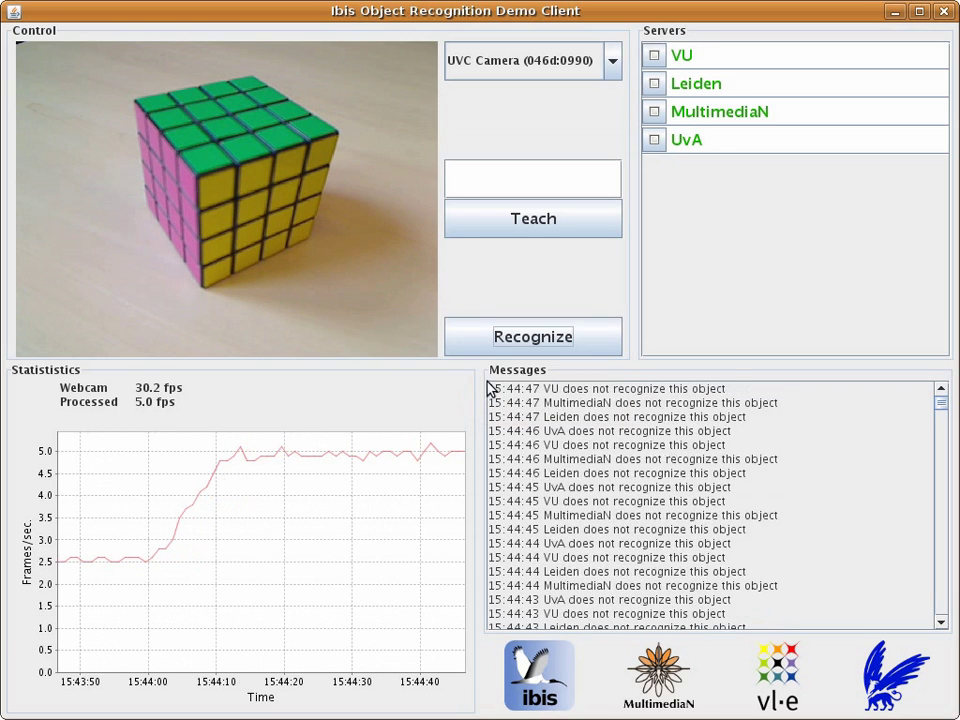
- Teach the servers the object named 'cube' and confirm it was learned
{"action": "left_click", "coordinate": [523, 179]}
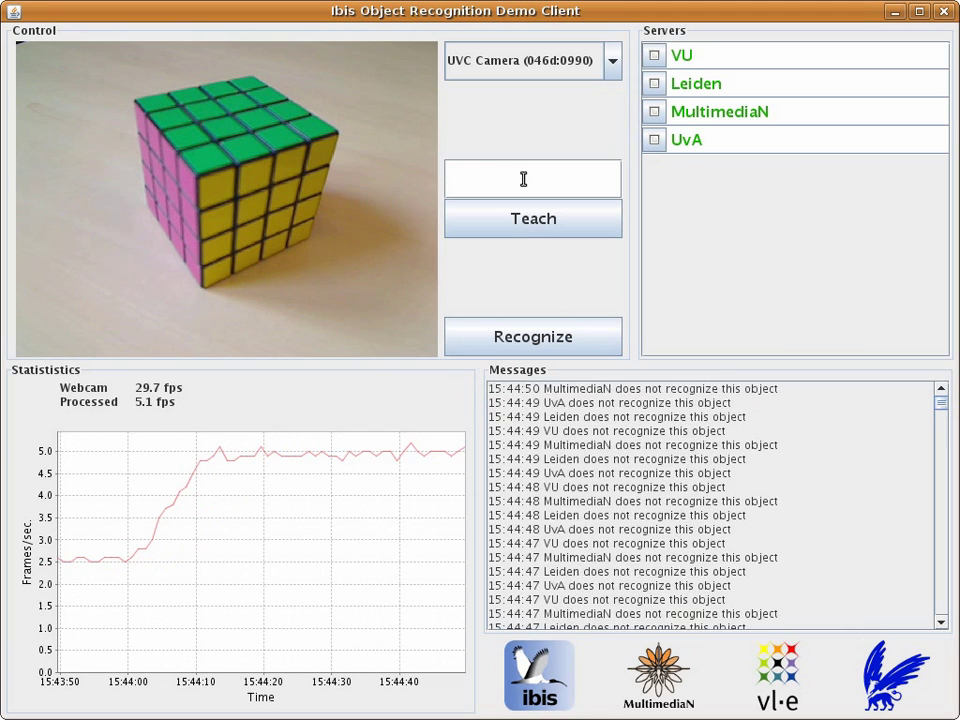
{"action": "type", "text": "cube"}
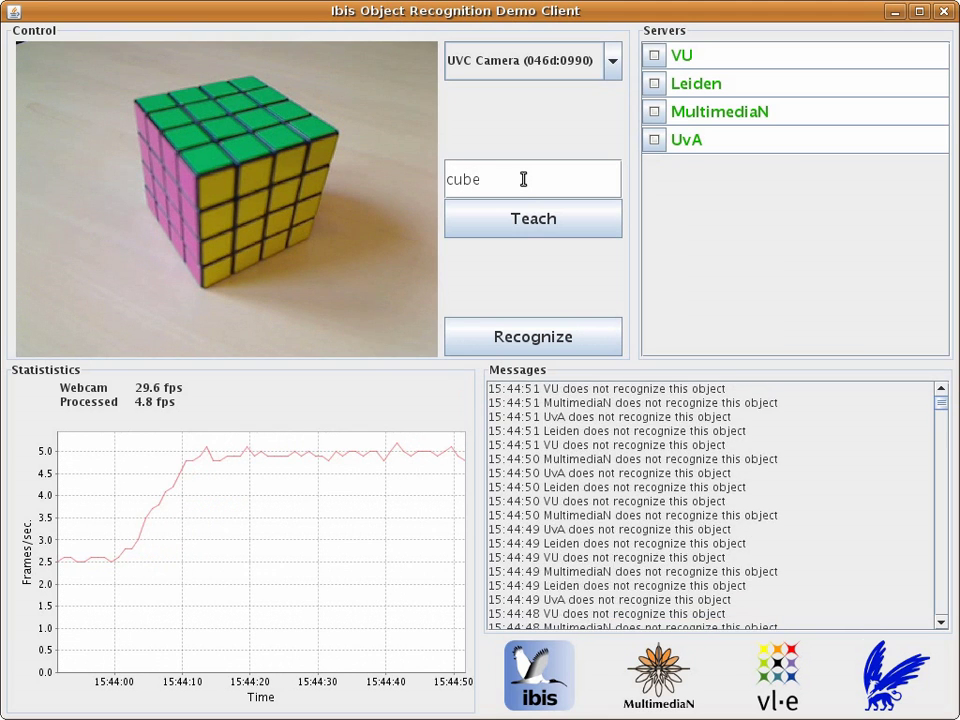
{"action": "left_click", "coordinate": [532, 222]}
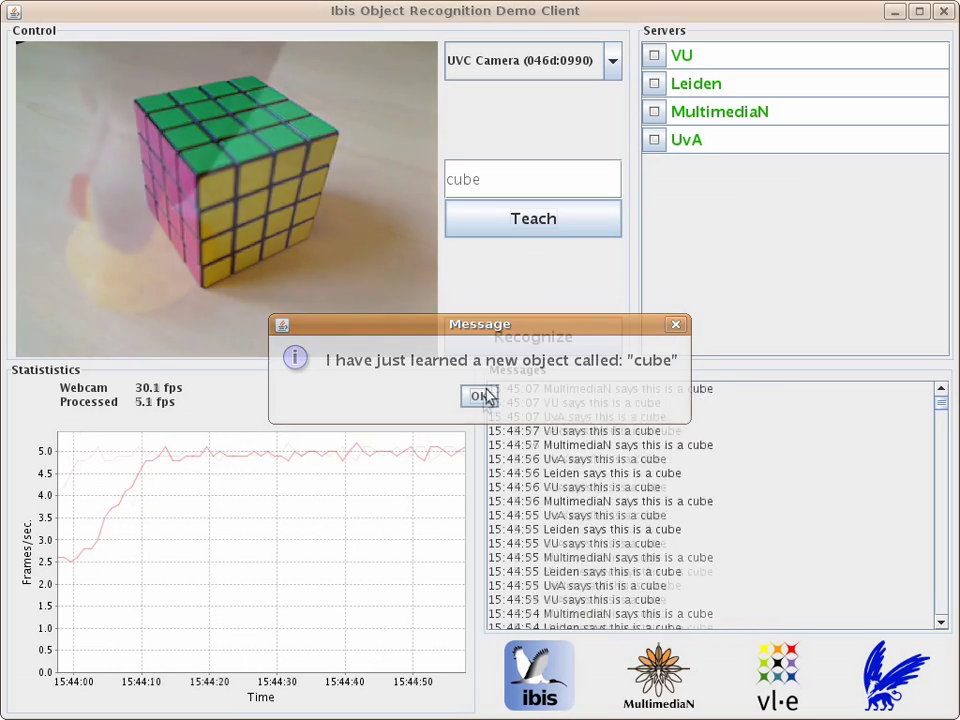
{"action": "left_click", "coordinate": [480, 397]}
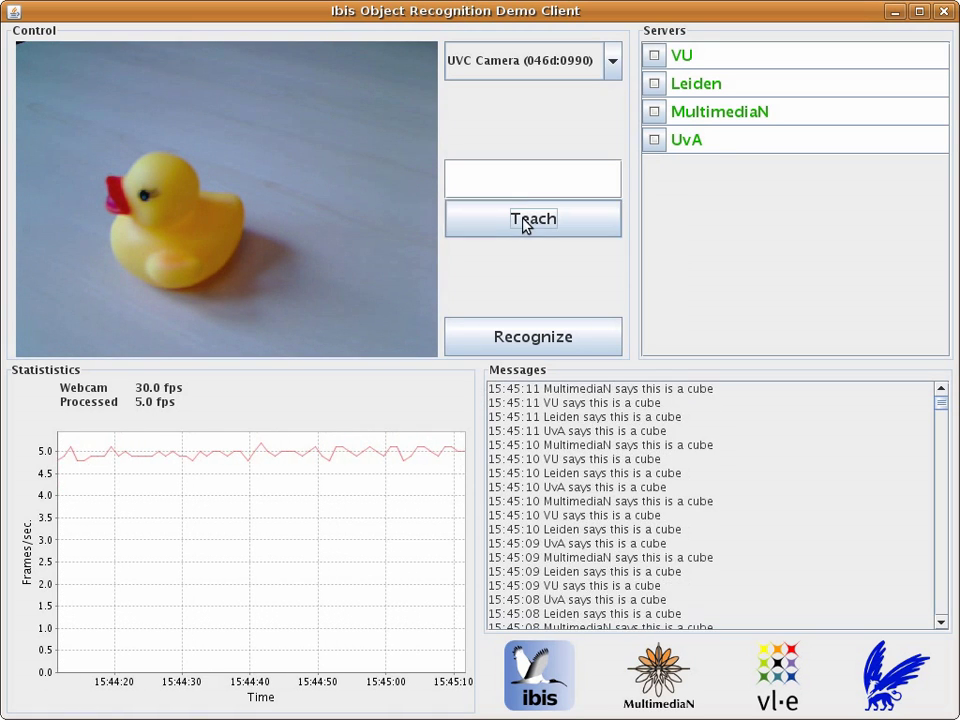
- Teach the servers the rubber duck as 'duck' and confirm it was learned
{"action": "left_click", "coordinate": [525, 180]}
{"action": "type", "text": "d"}
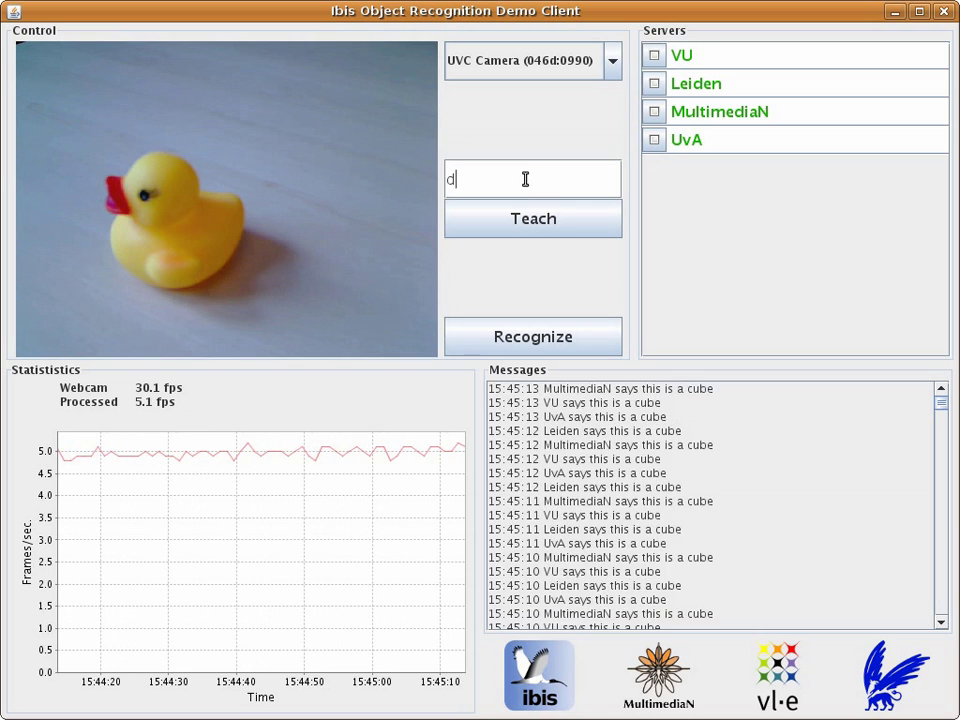
{"action": "type", "text": "uck"}
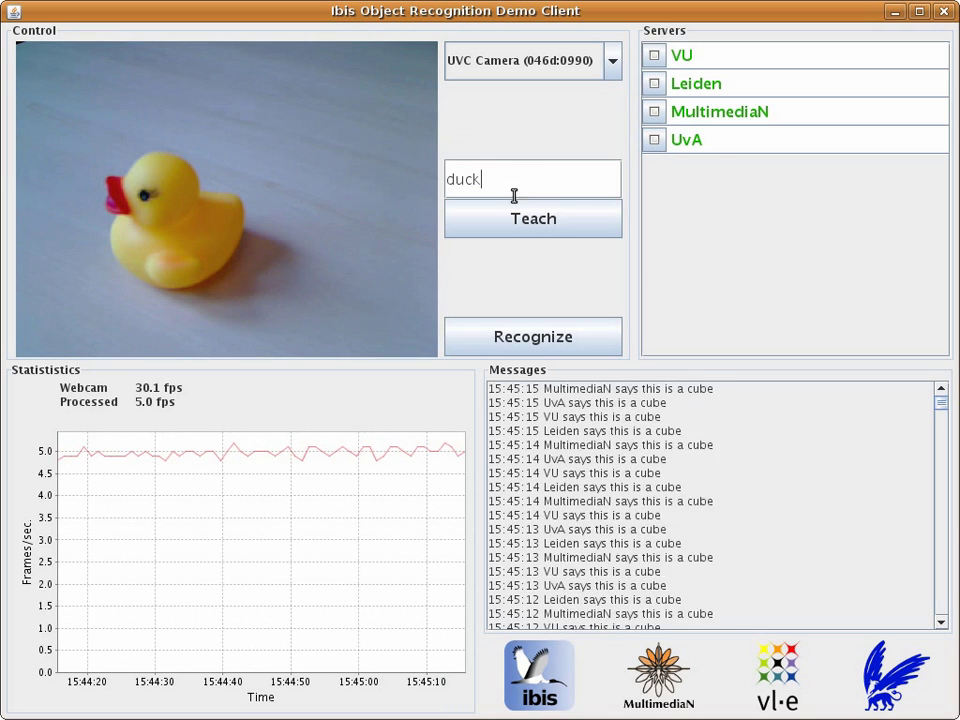
{"action": "left_click", "coordinate": [528, 221]}
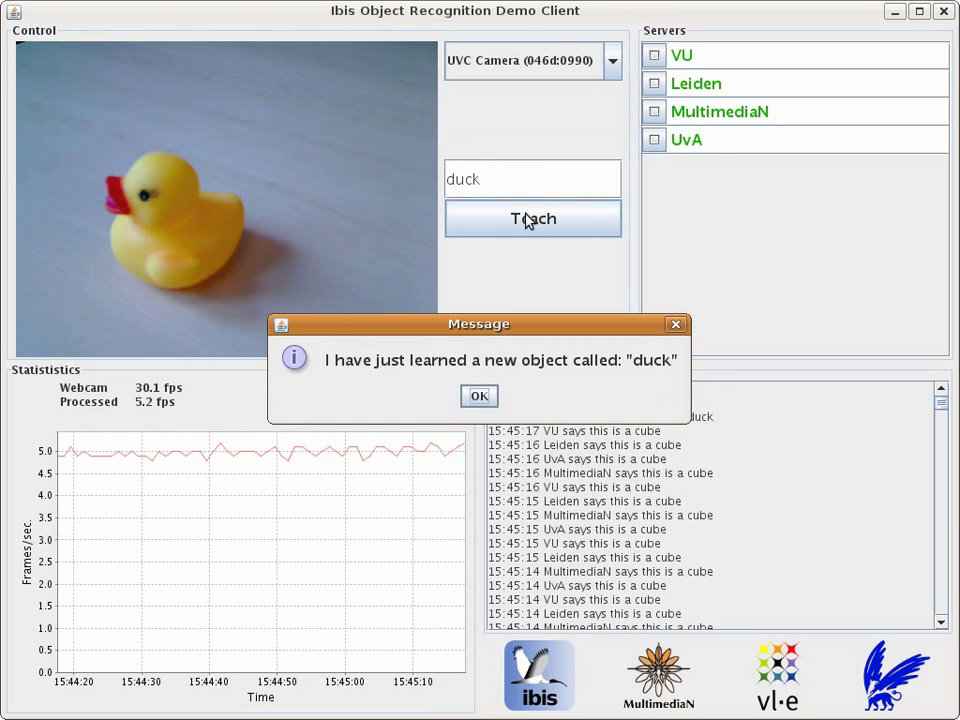
{"action": "left_click", "coordinate": [479, 396]}
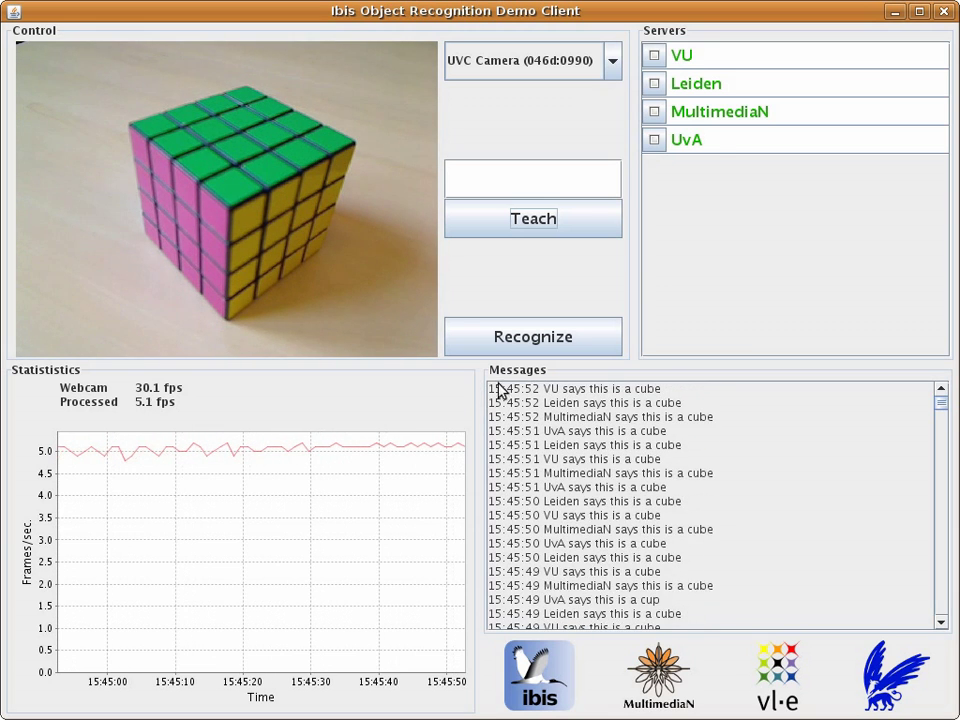
- Have the servers identify the current object, matched as 'cube' at 73%
{"action": "left_click", "coordinate": [524, 344]}
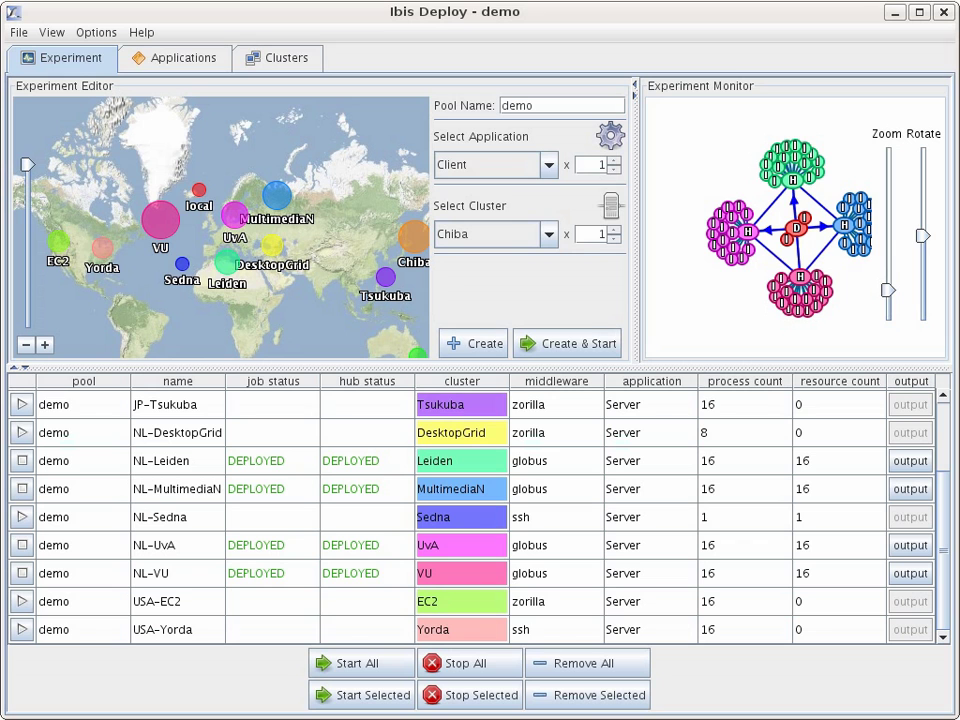
{"action": "left_click_drag", "start_coordinate": [945, 514], "coordinate": [928, 545]}
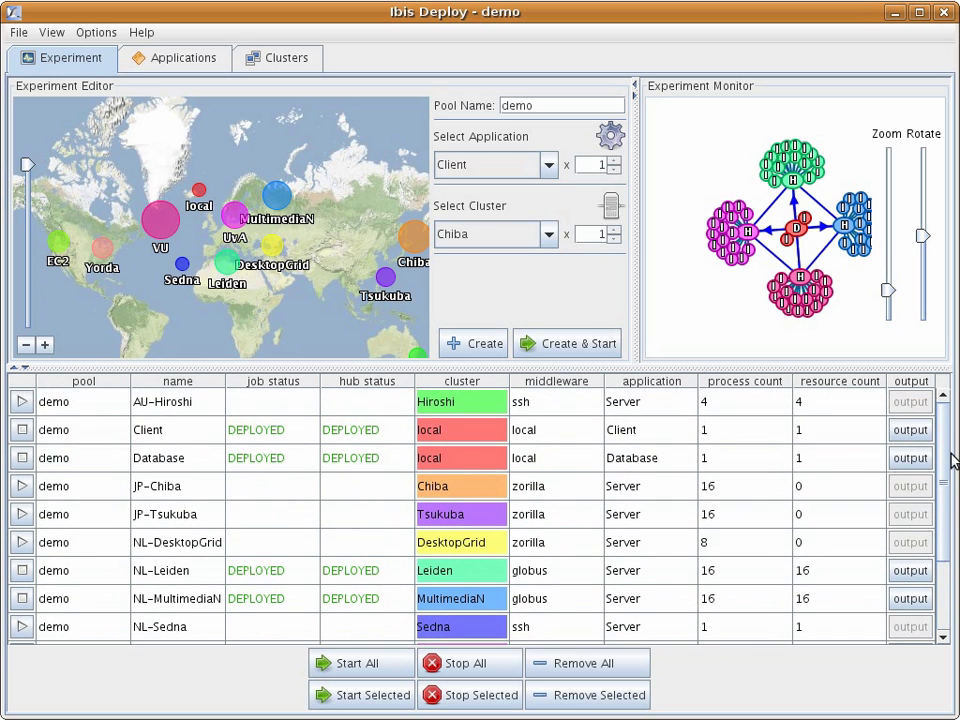
- Start All remaining server jobs, deploying EC2, Yorda, Sedna and DesktopGrid
{"action": "left_click", "coordinate": [338, 670]}
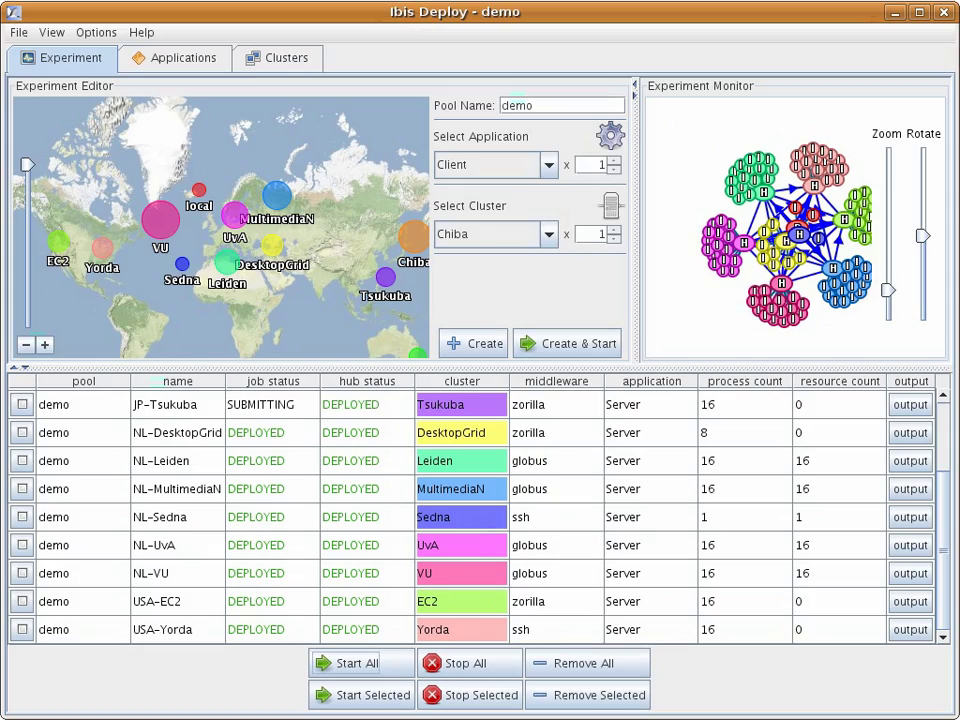
- Bring up the recognition client where Sedna, Yorda and Chiba call the object a cube
{"action": "key", "text": "ctrl+alt+Left"}
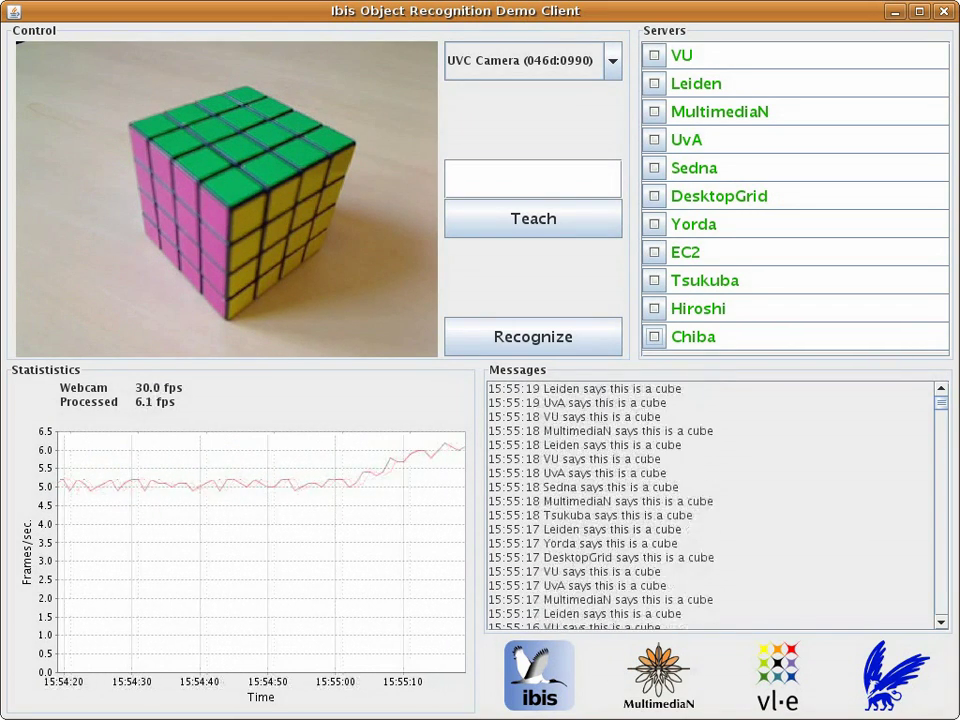
{"action": "type", "text": "qstat -u ndrost"}
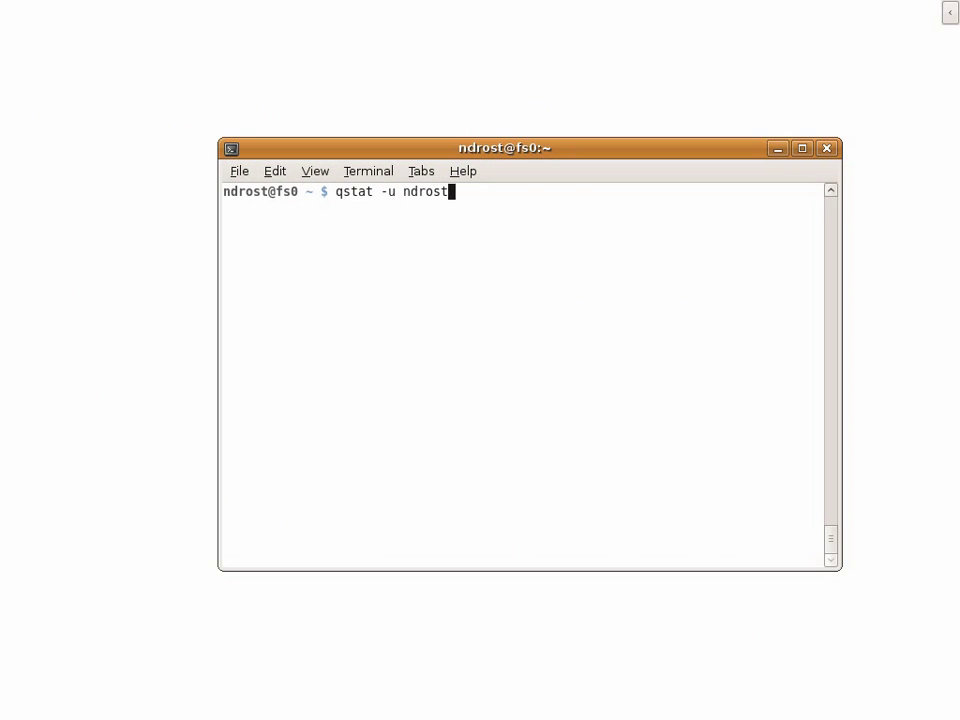
- Run qstat for your user to list cluster job 499157 in the queue
{"action": "key", "text": "Return"}
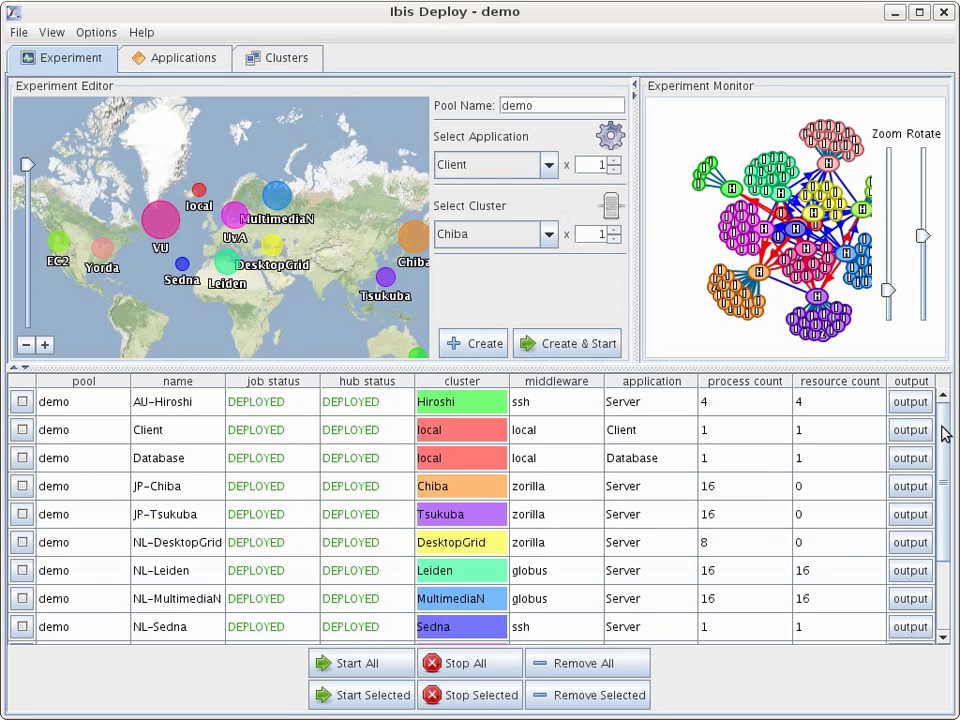
{"action": "left_click_drag", "start_coordinate": [943, 432], "coordinate": [950, 512]}
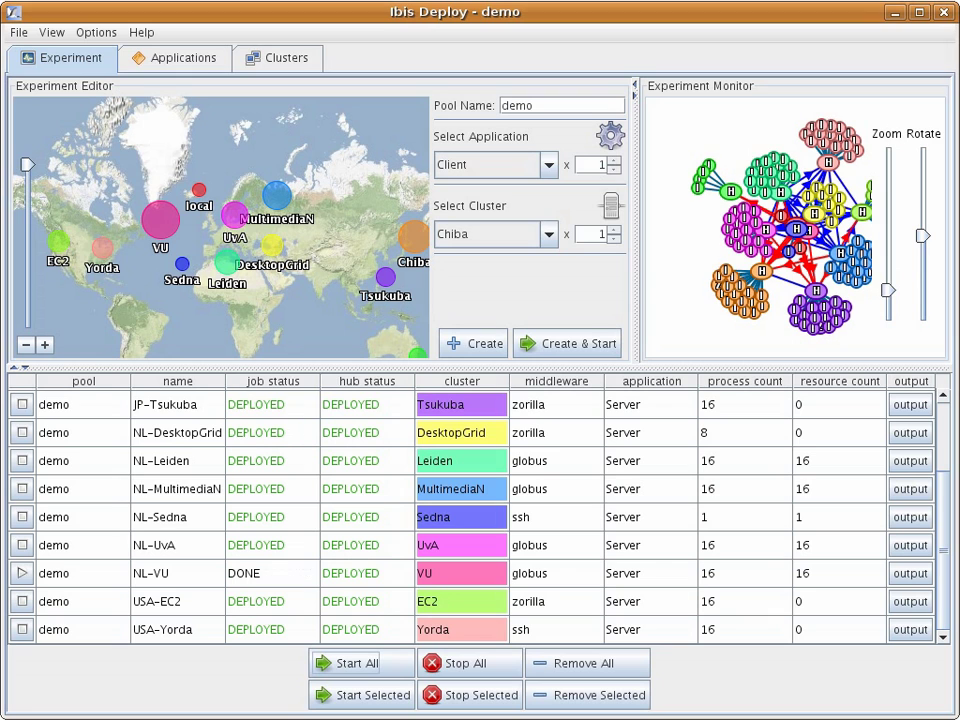
- Stop All jobs so statuses read DONE, then quit to reach the Save Workspace prompt
{"action": "left_click", "coordinate": [495, 665]}
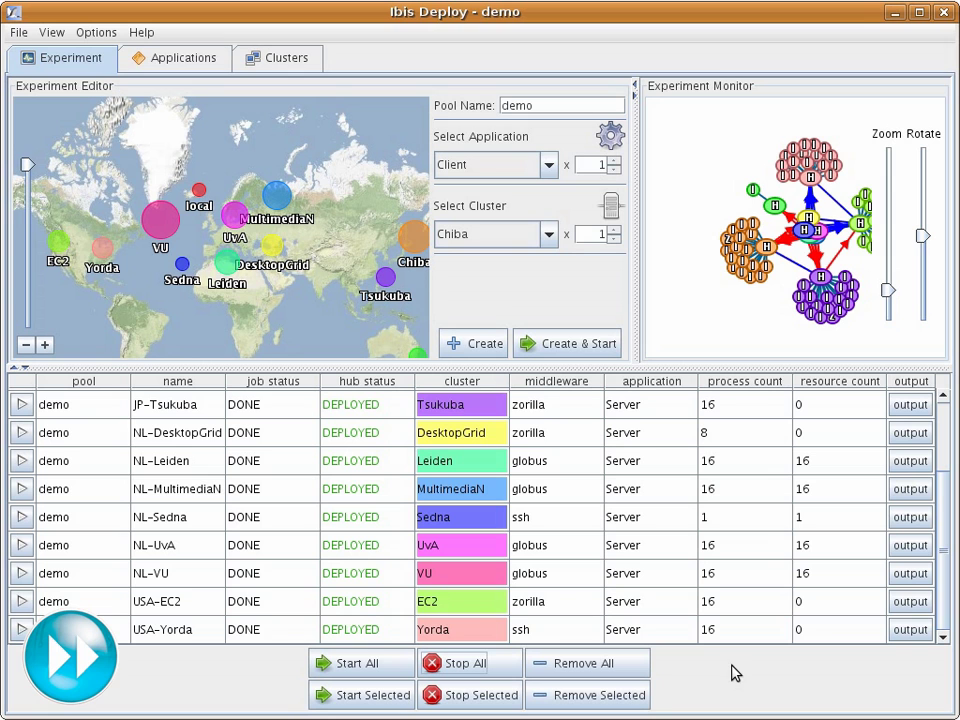
{"action": "left_click_drag", "start_coordinate": [943, 545], "coordinate": [935, 481]}
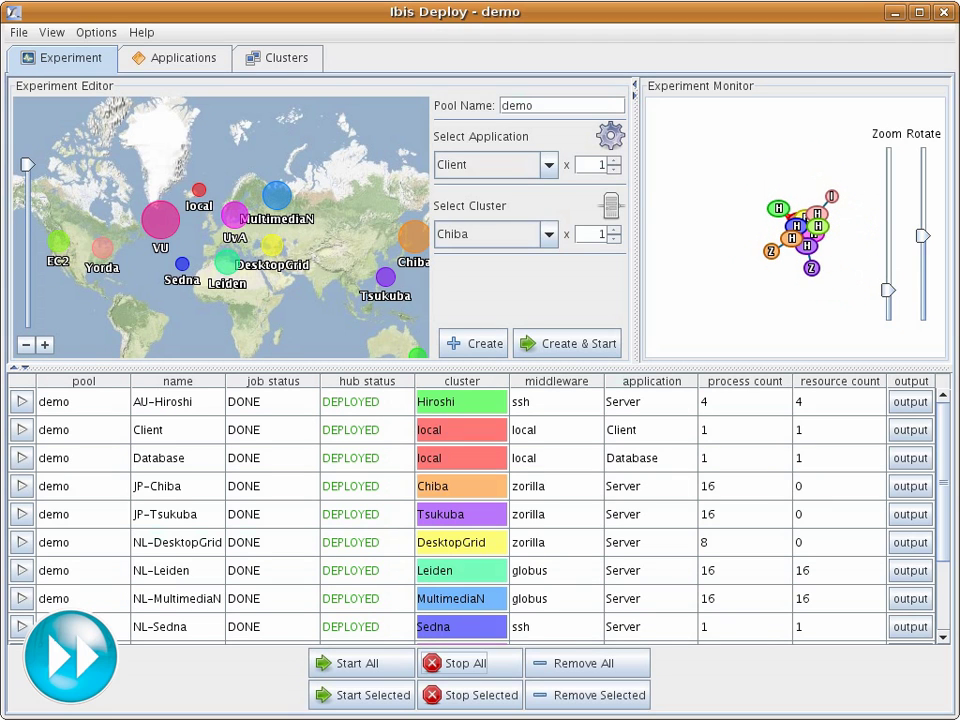
{"action": "key", "text": "alt+F4"}
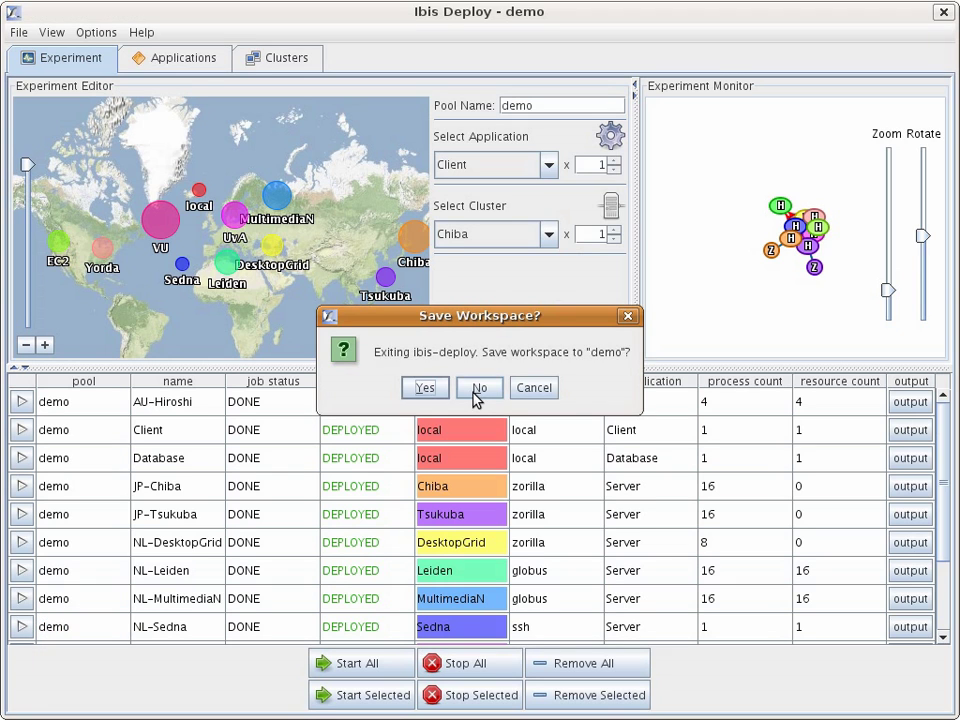